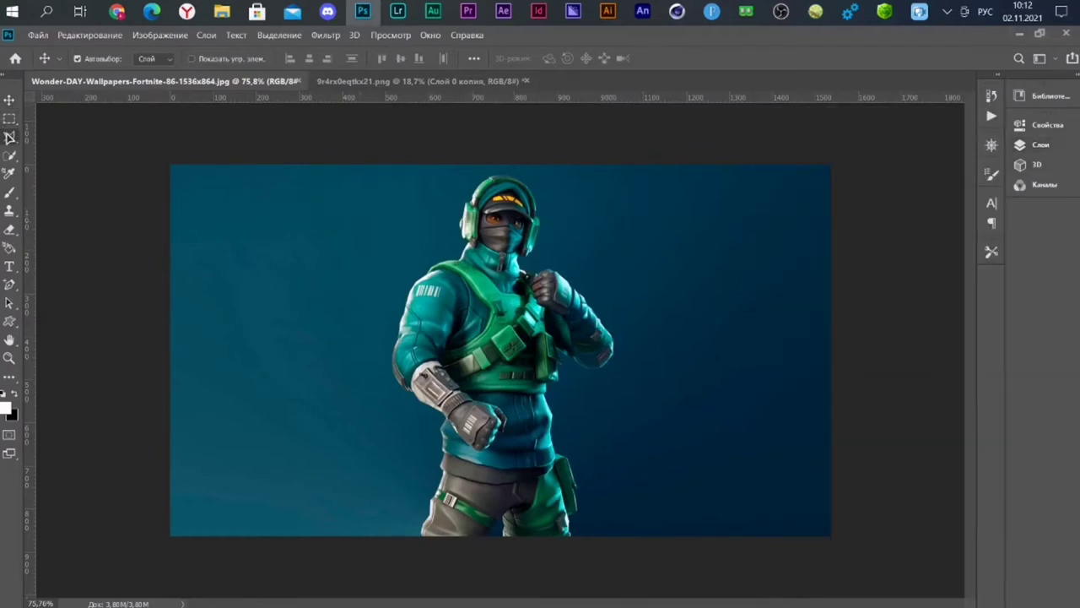
Trace a closed freehand Lasso selection closely around the Fortnite character's body
click(11, 137)
click(41, 137)
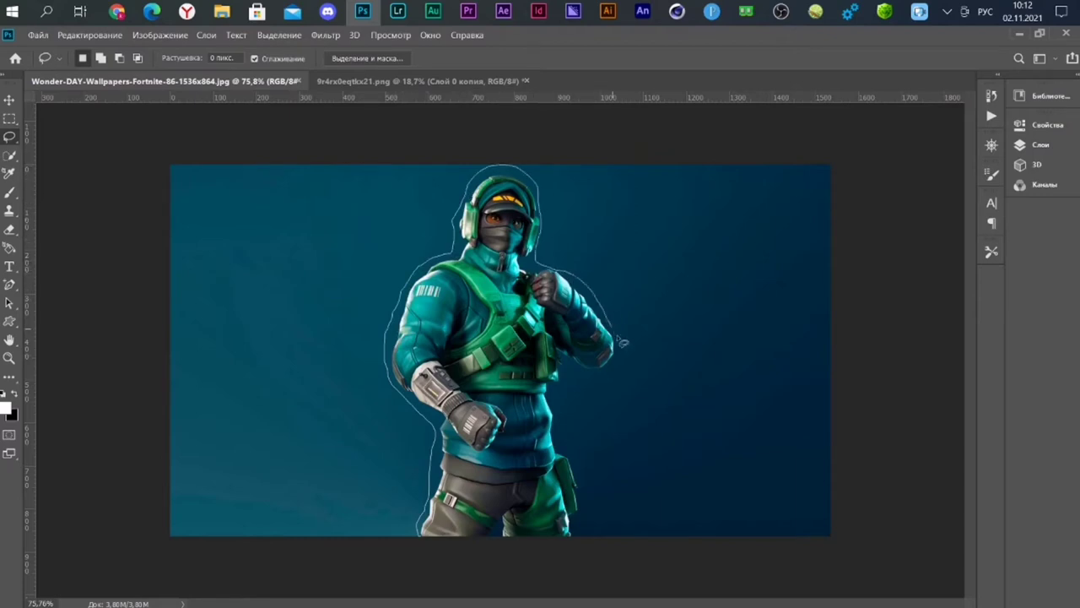
drag(620, 341, 624, 384)
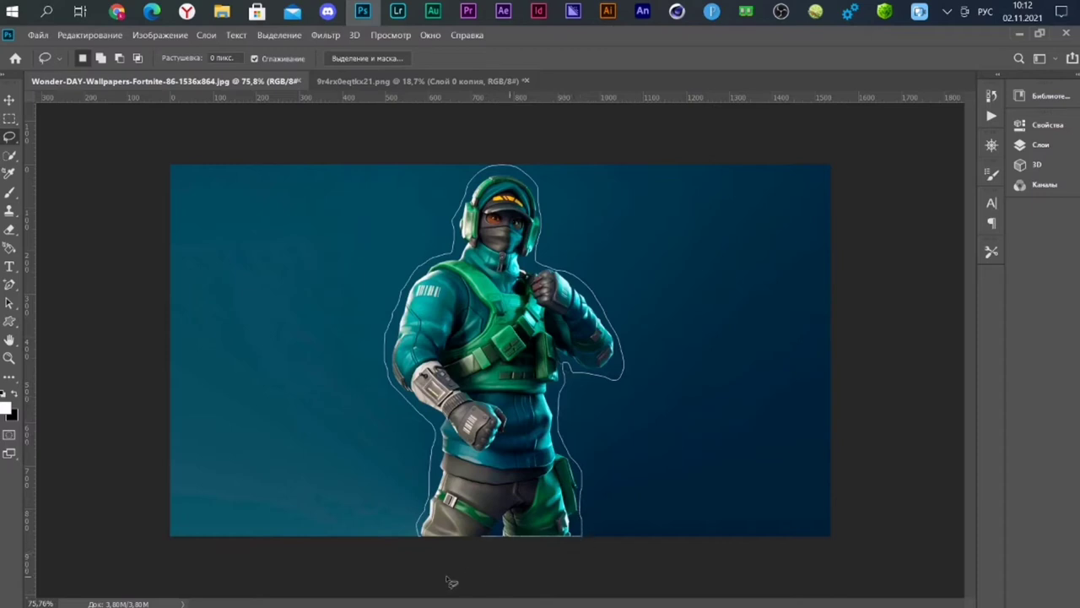
drag(547, 564, 405, 576)
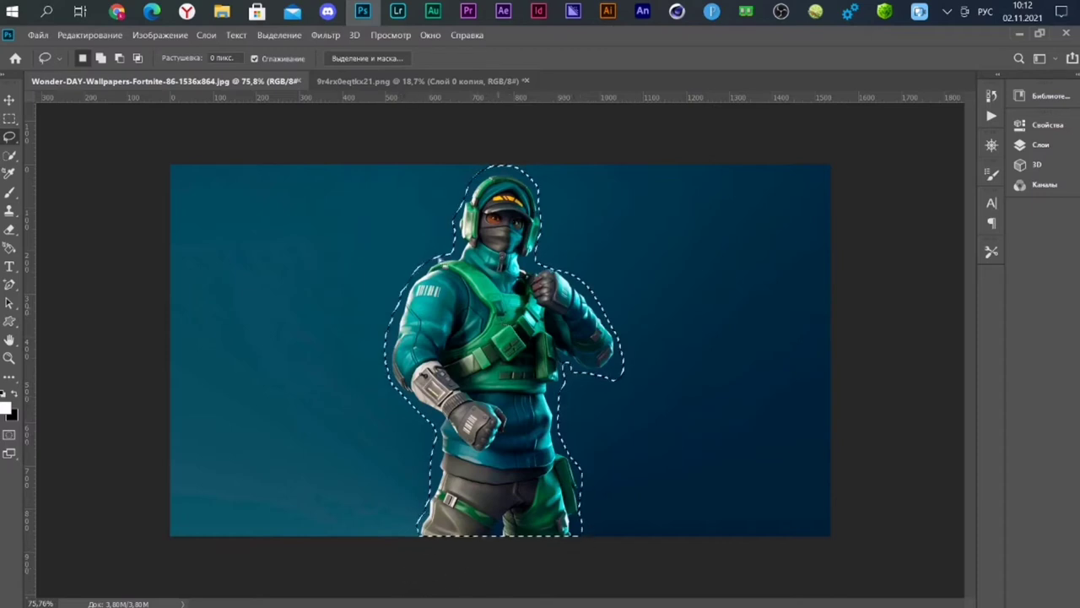
Accept Select and Mask on the selection, then feather it by 20 pixels
right_click(474, 276)
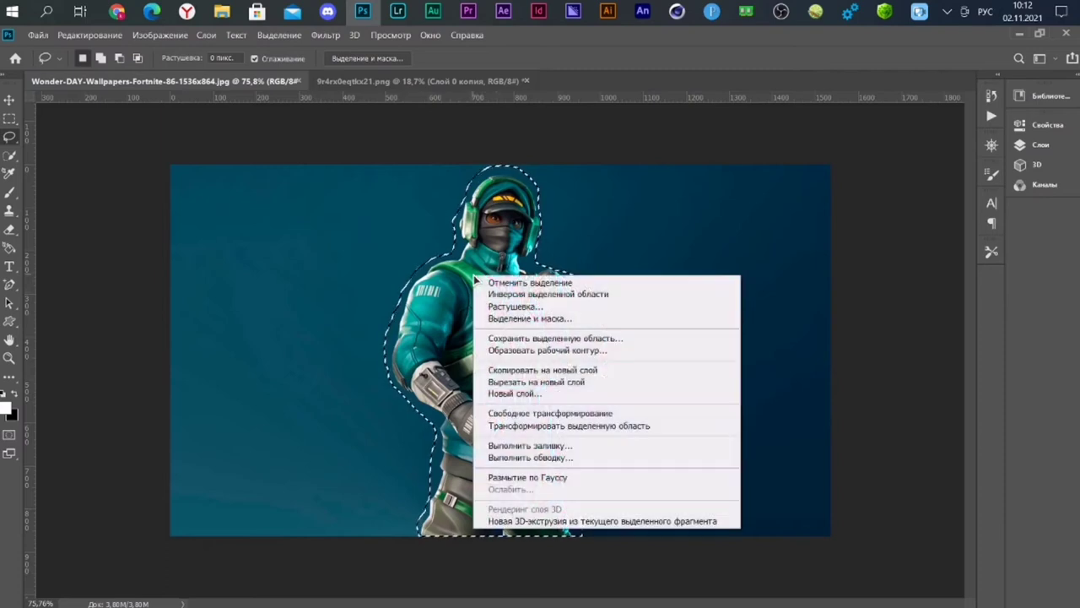
click(511, 318)
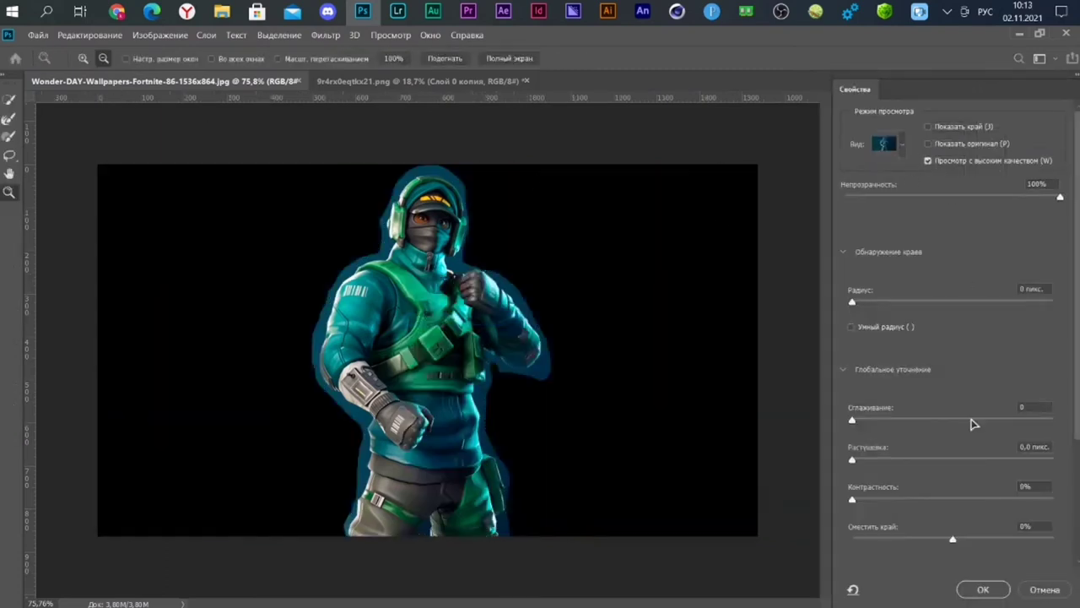
click(983, 589)
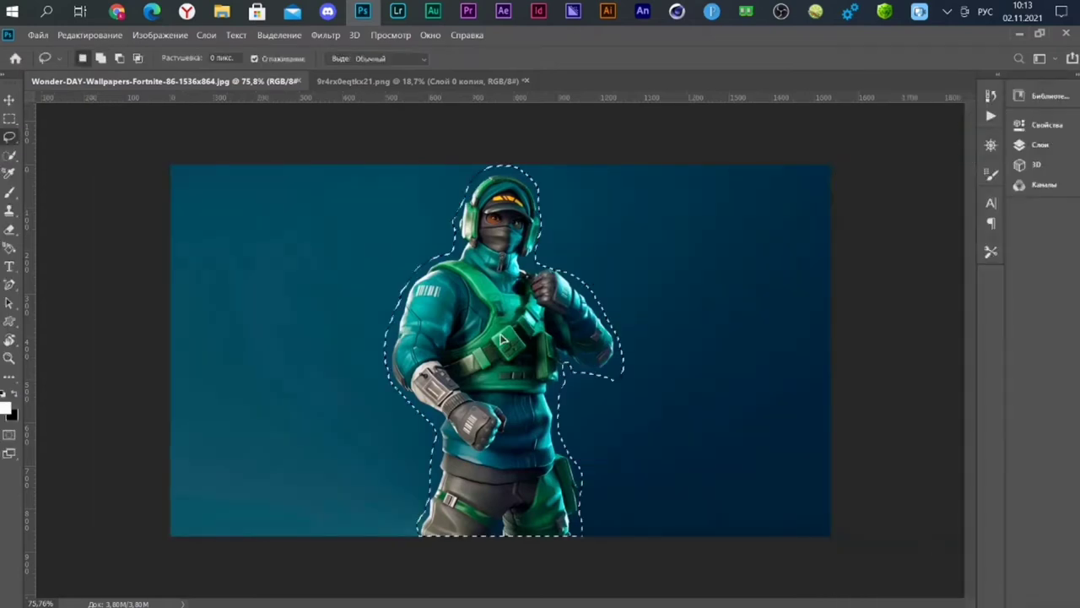
right_click(501, 339)
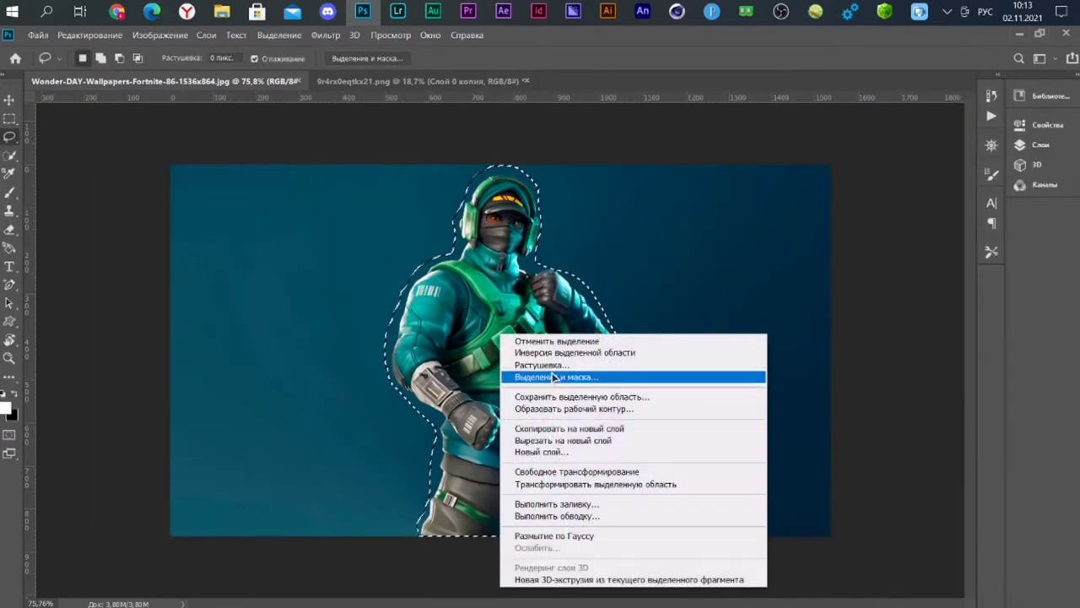
click(548, 363)
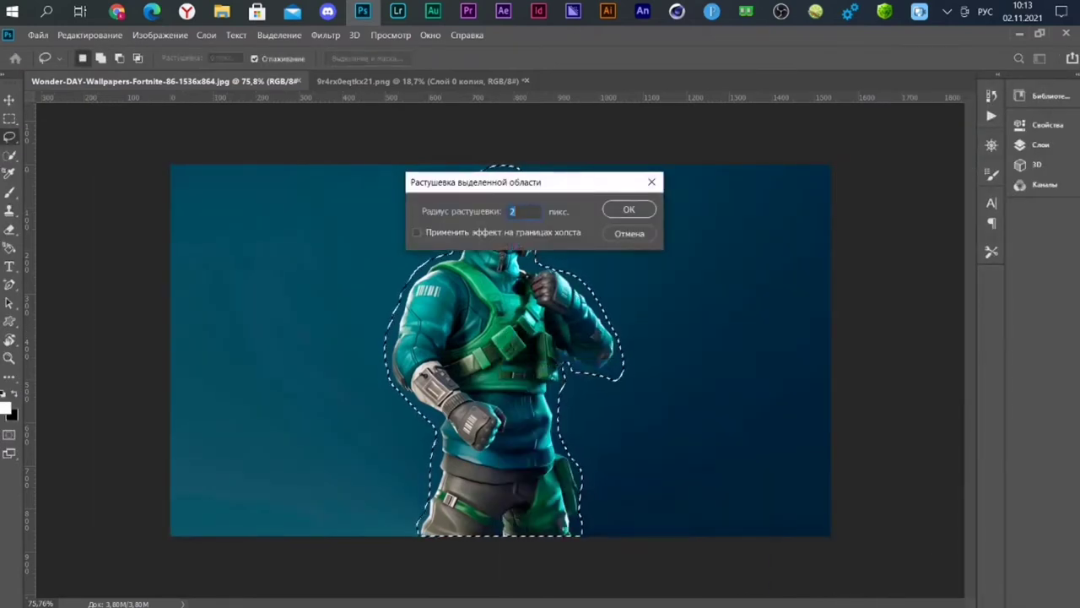
text(20)
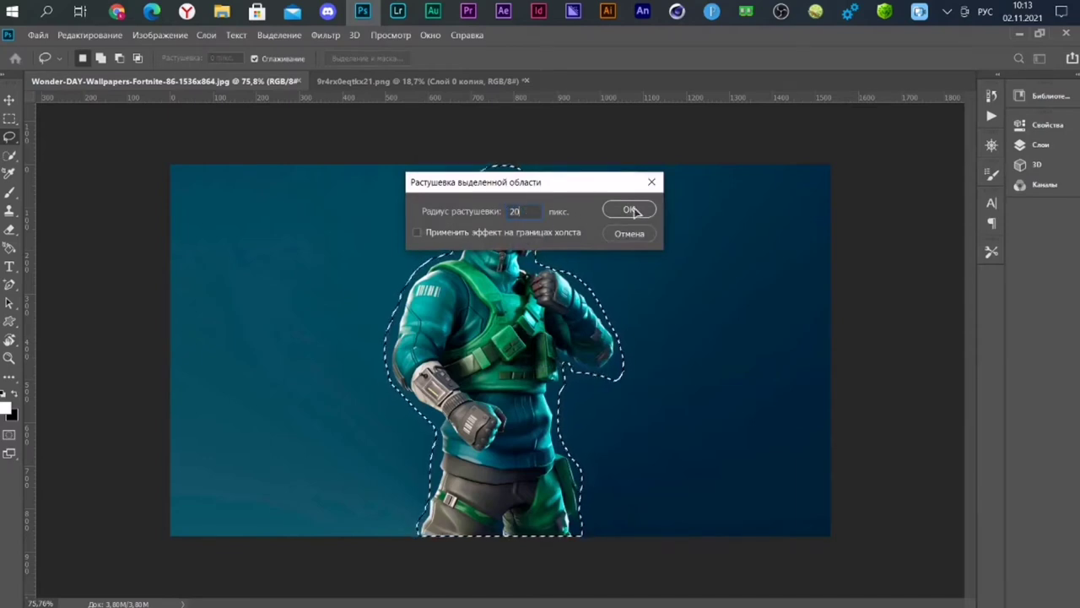
click(635, 211)
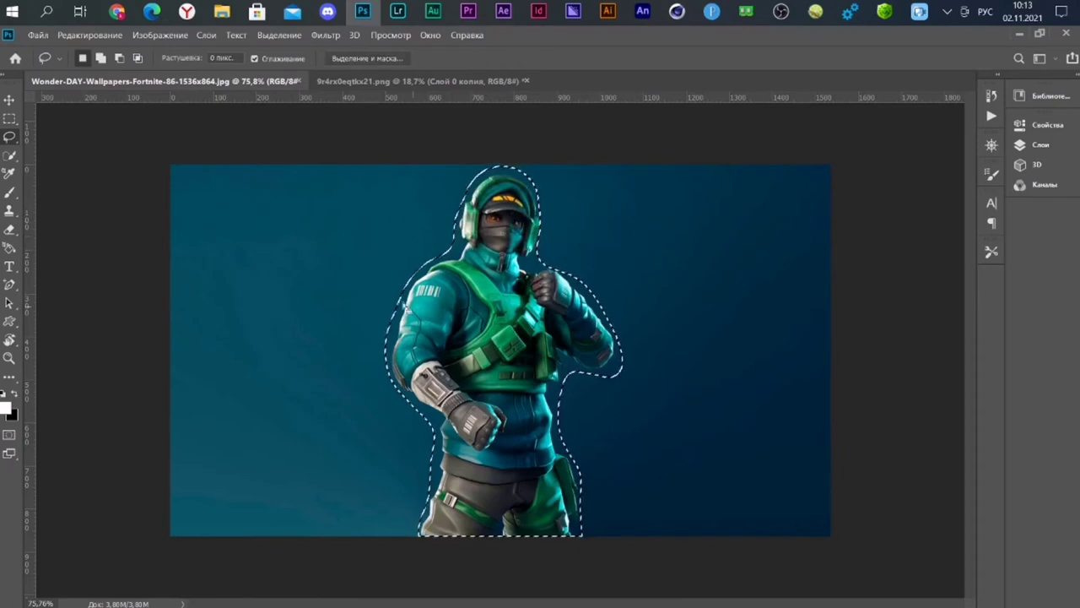
Cut the feathered character onto a new layer and hide the Фон background layer
right_click(471, 307)
click(557, 412)
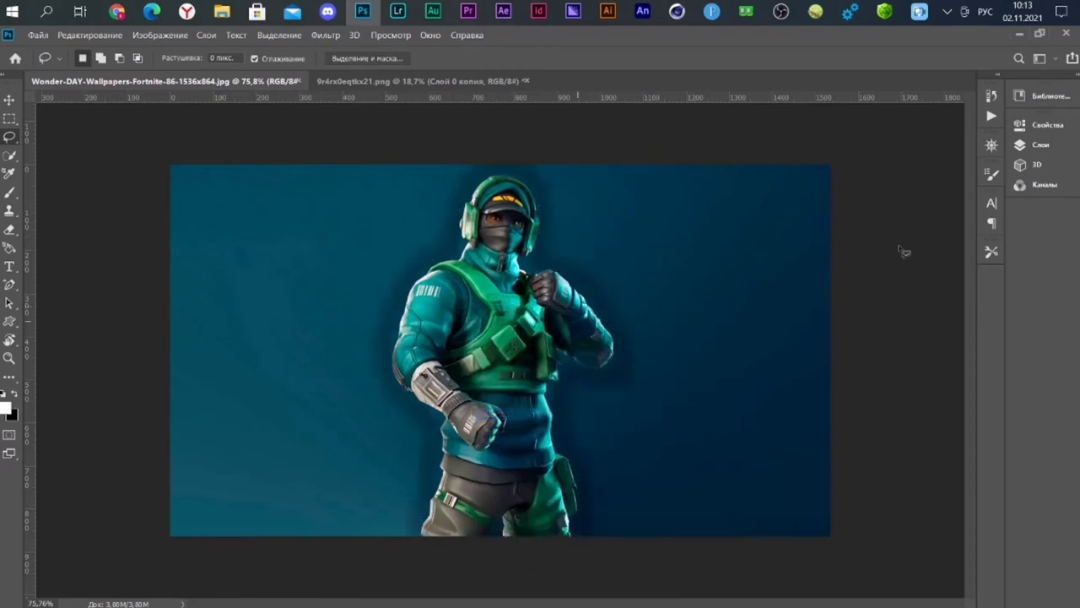
click(1038, 144)
click(778, 223)
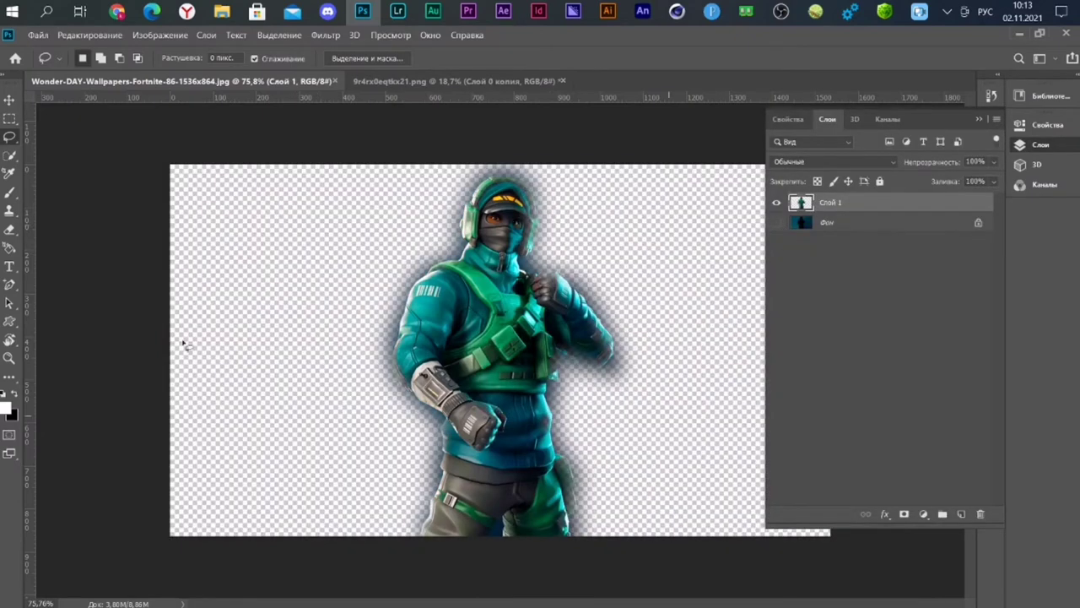
Show Фон again, undo the cut, invert the selection and cut the surroundings onto a new layer
click(777, 223)
click(777, 223)
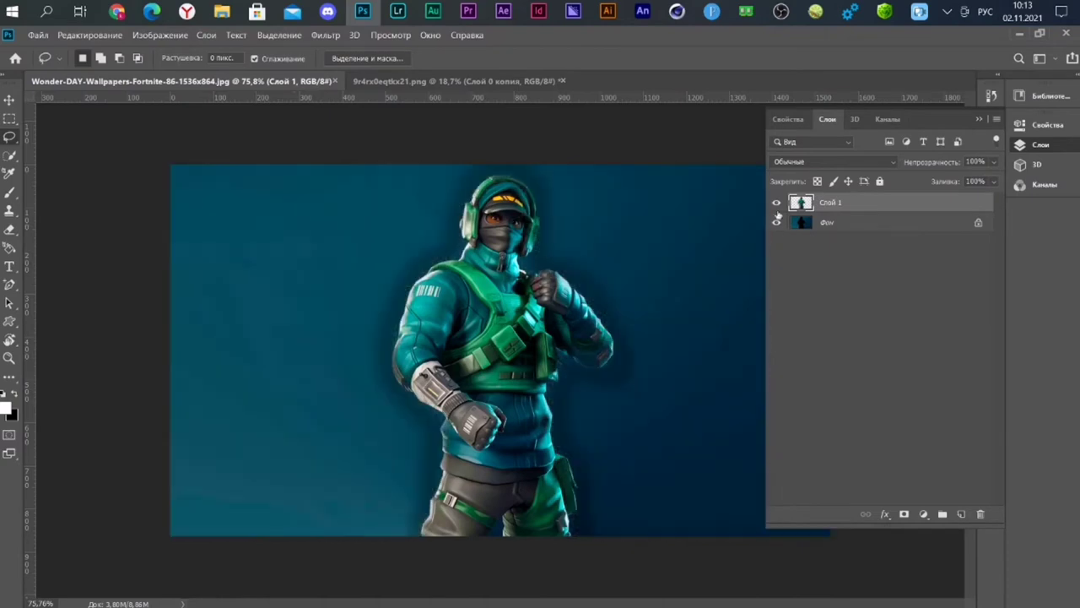
ctrl+click(801, 203)
key(ctrl+e)
right_click(506, 270)
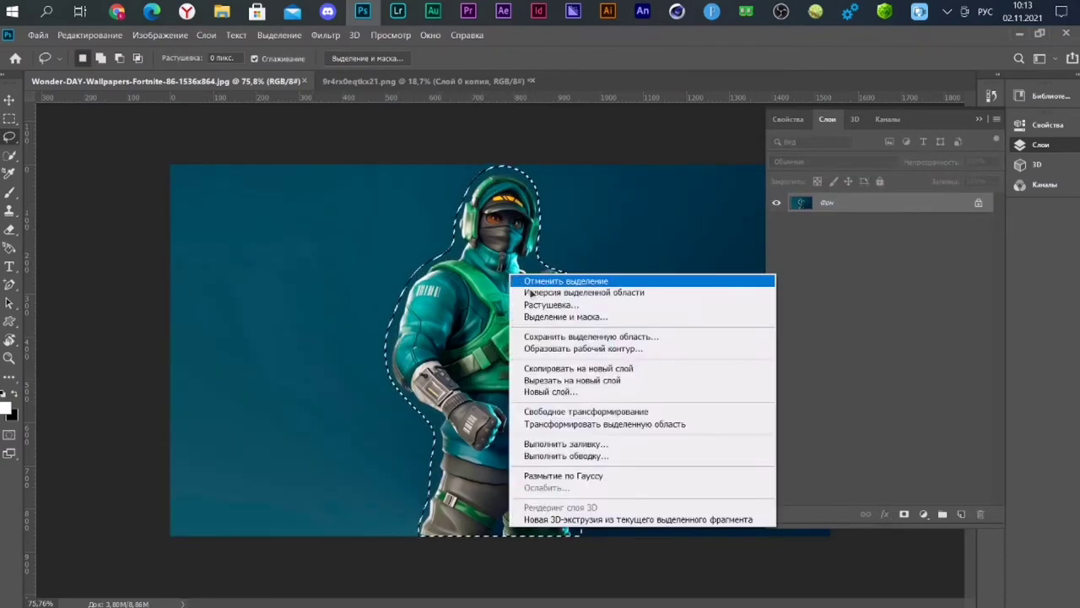
click(540, 295)
right_click(487, 294)
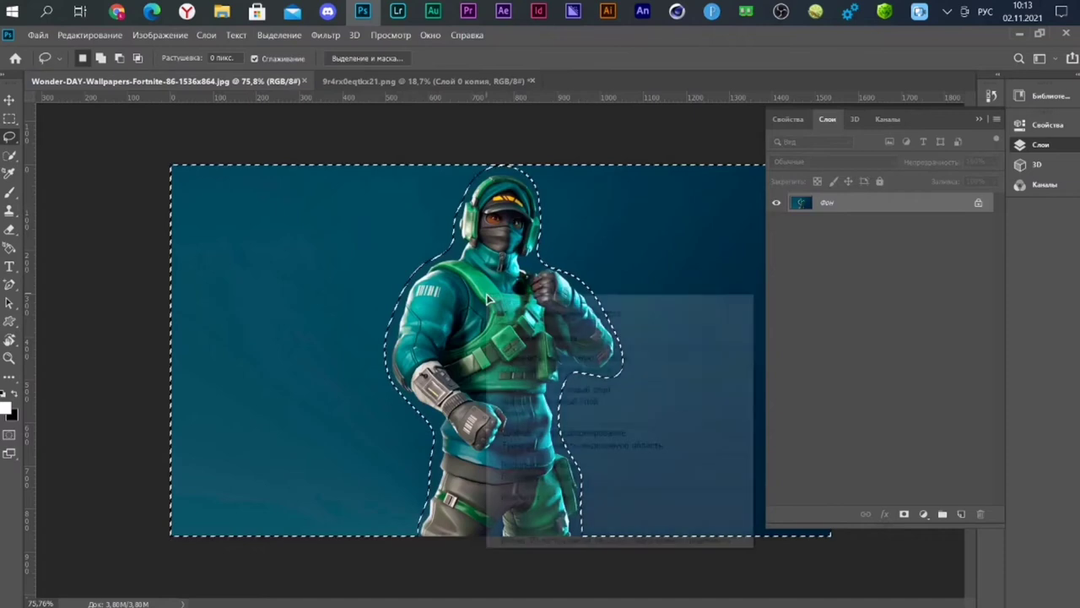
click(557, 401)
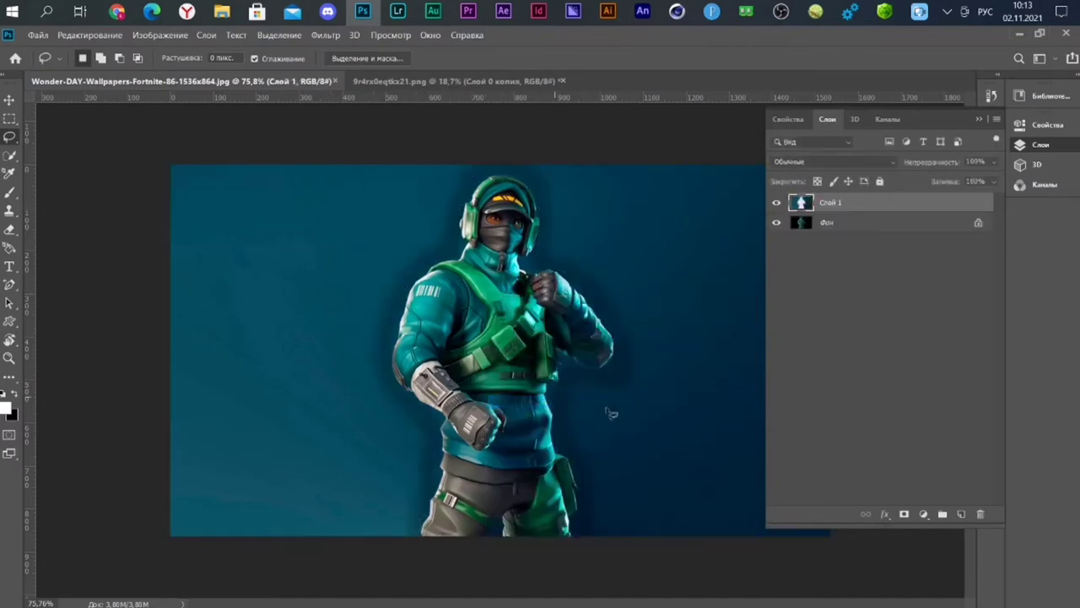
Delete the surroundings layer, test moving the background, then undo back to the inverted selection
click(981, 517)
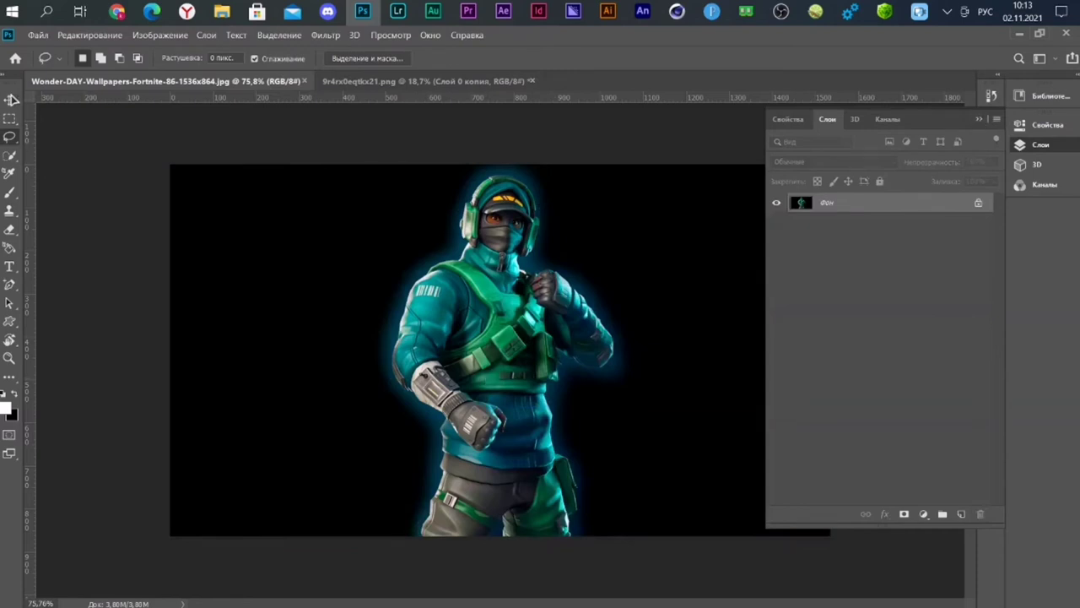
key(v)
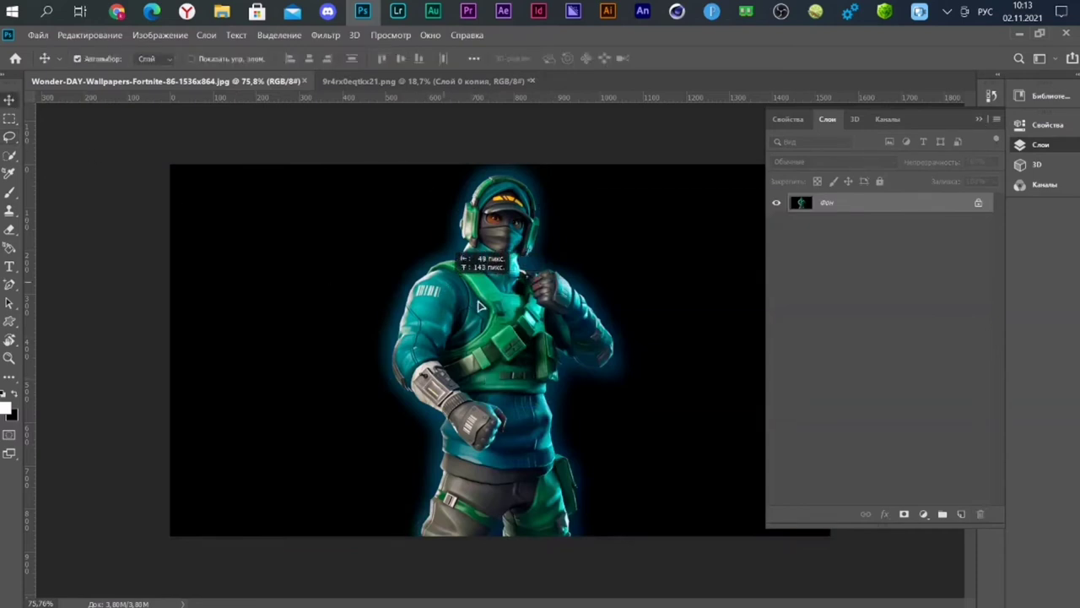
drag(540, 279, 473, 261)
click(548, 292)
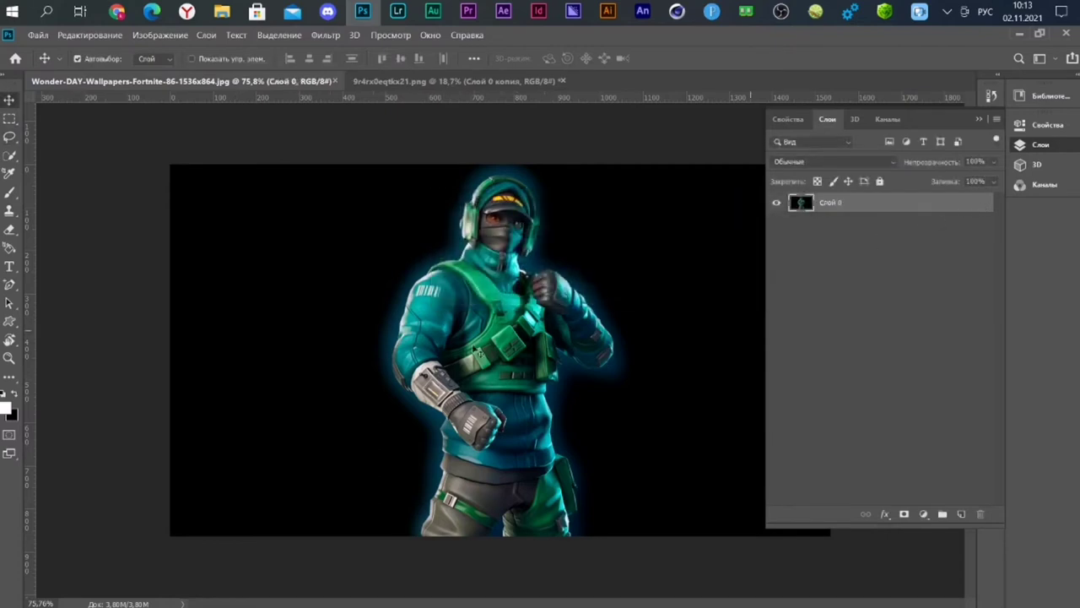
drag(537, 323, 670, 323)
key(ctrl+z)
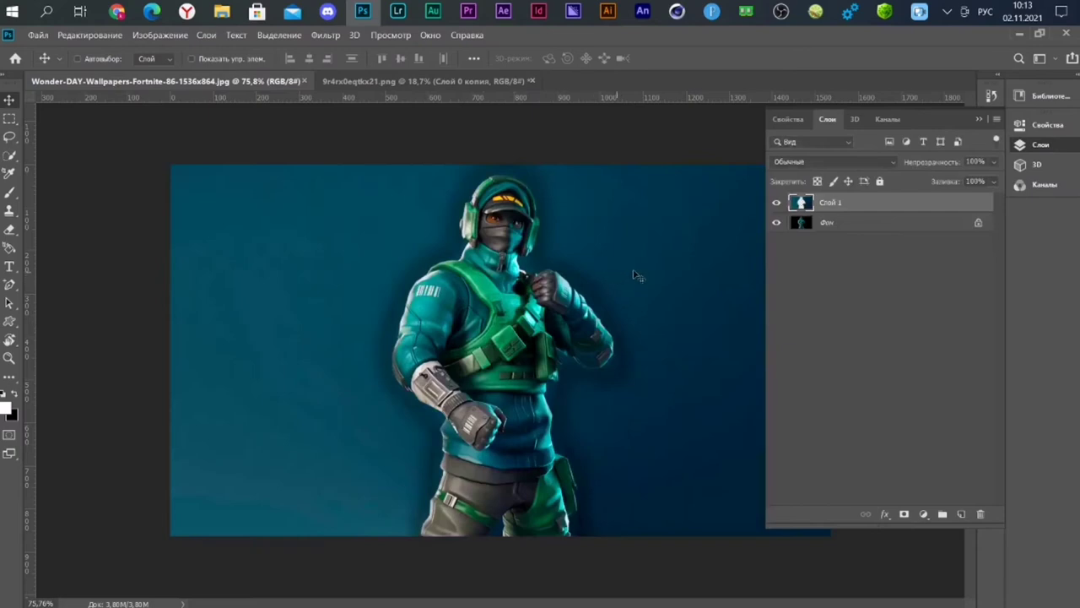
key(ctrl+e)
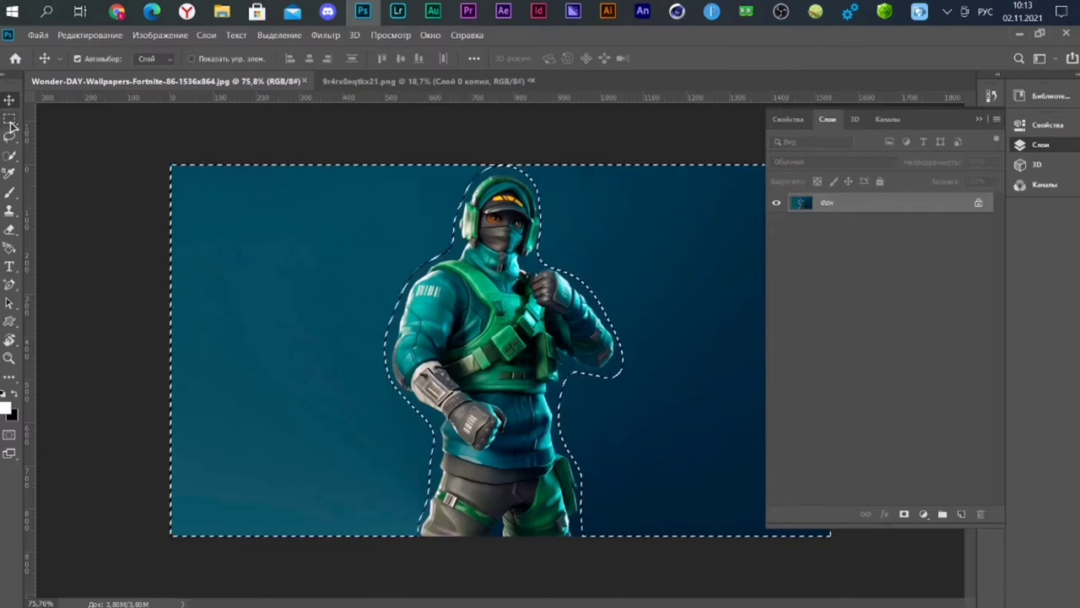
Undo an accidental copy to a new layer and feather the character's selection instead
key(m)
right_click(439, 299)
click(487, 393)
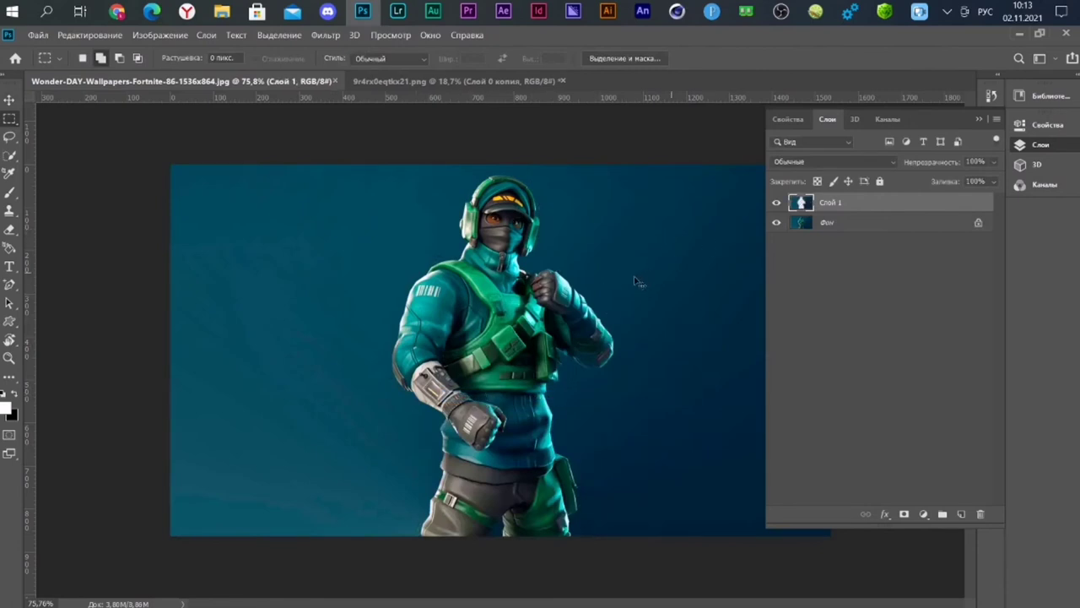
key(ctrl+z)
right_click(482, 298)
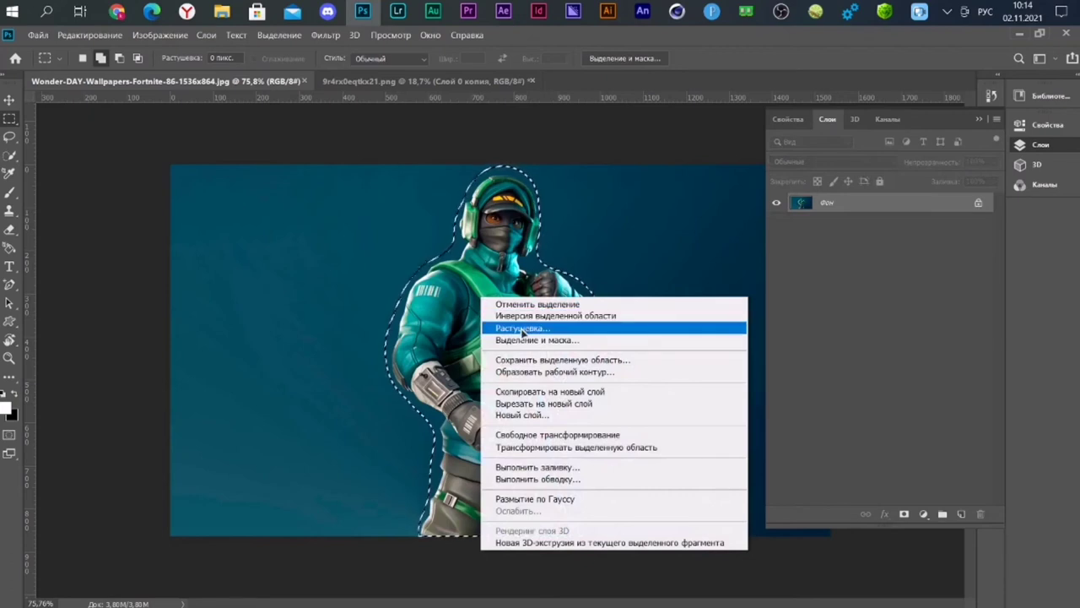
click(523, 328)
click(634, 207)
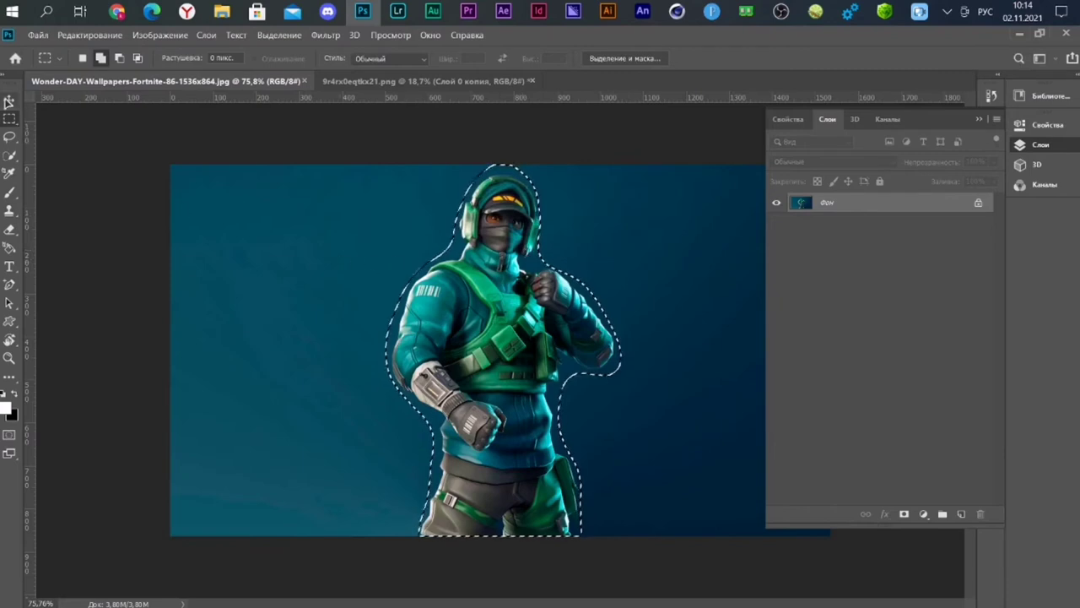
Cut the feathered character onto a new layer and drag it into the interior image
click(9, 100)
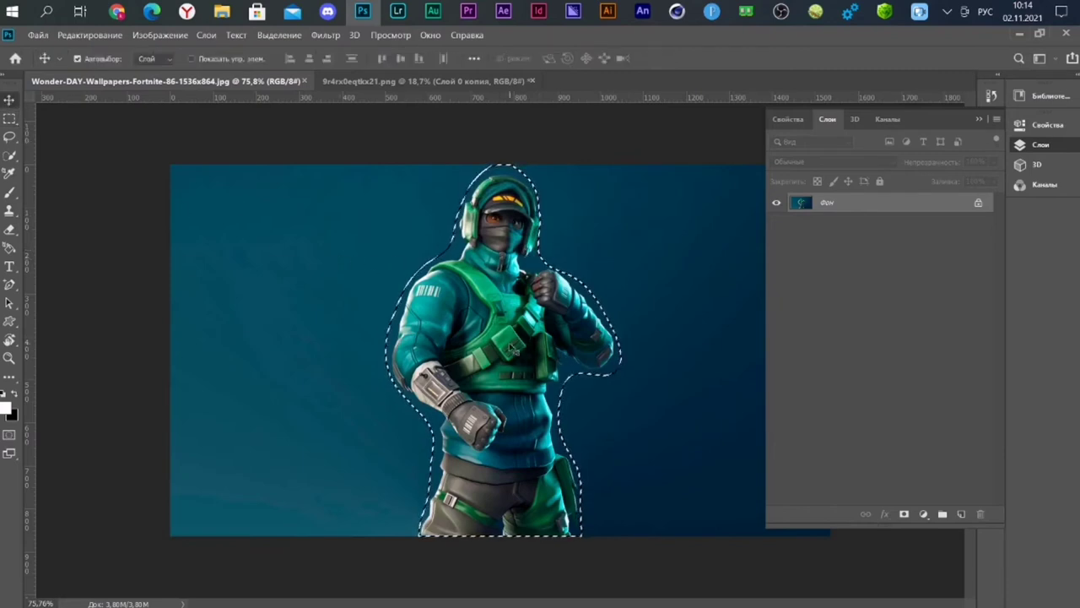
click(9, 118)
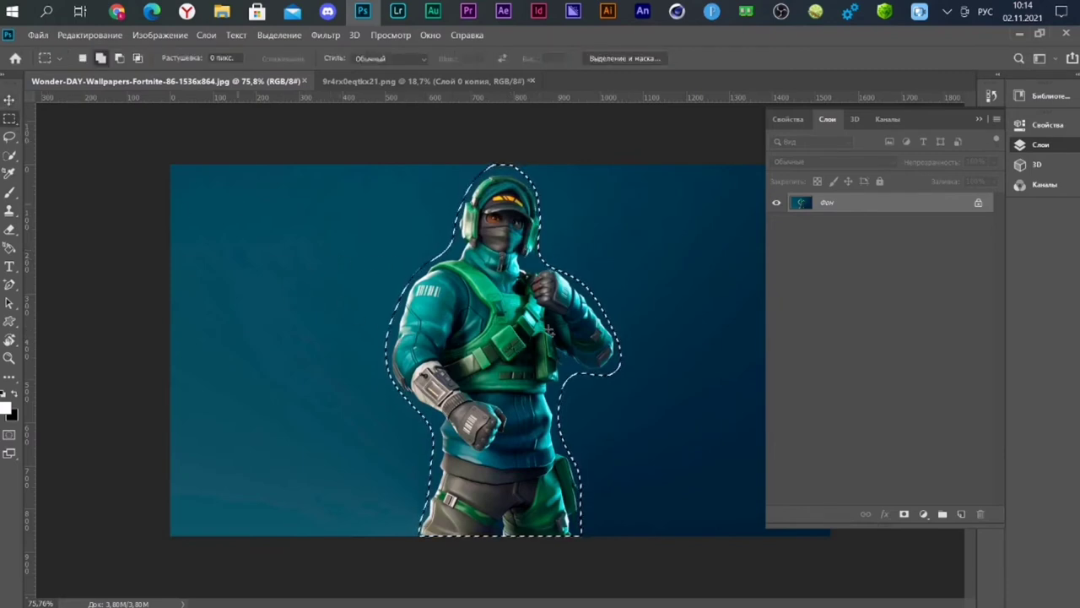
right_click(550, 330)
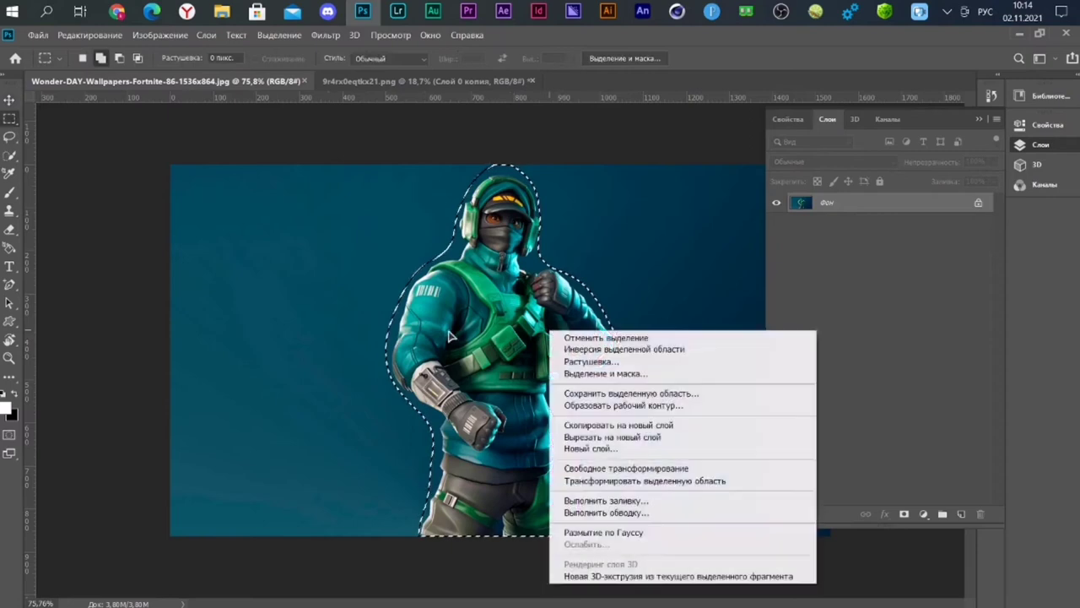
click(631, 426)
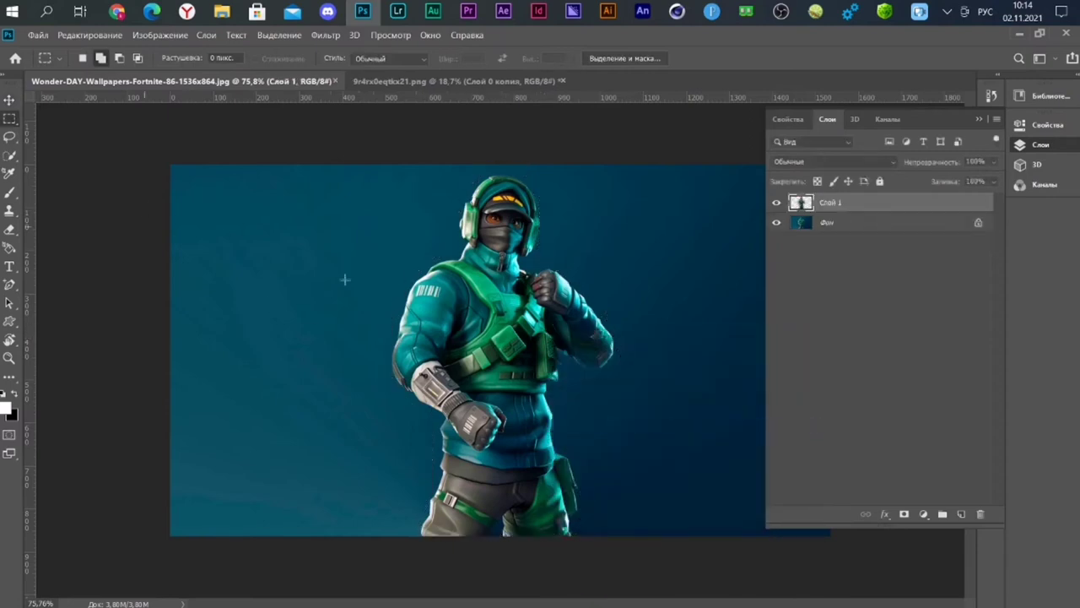
click(9, 100)
mouse_move(469, 342)
mouse_down()
mouse_move(421, 87)
mouse_move(503, 384)
mouse_up()
In the interior document, scale the character up to about 478% and commit
click(978, 121)
key(ctrl+0)
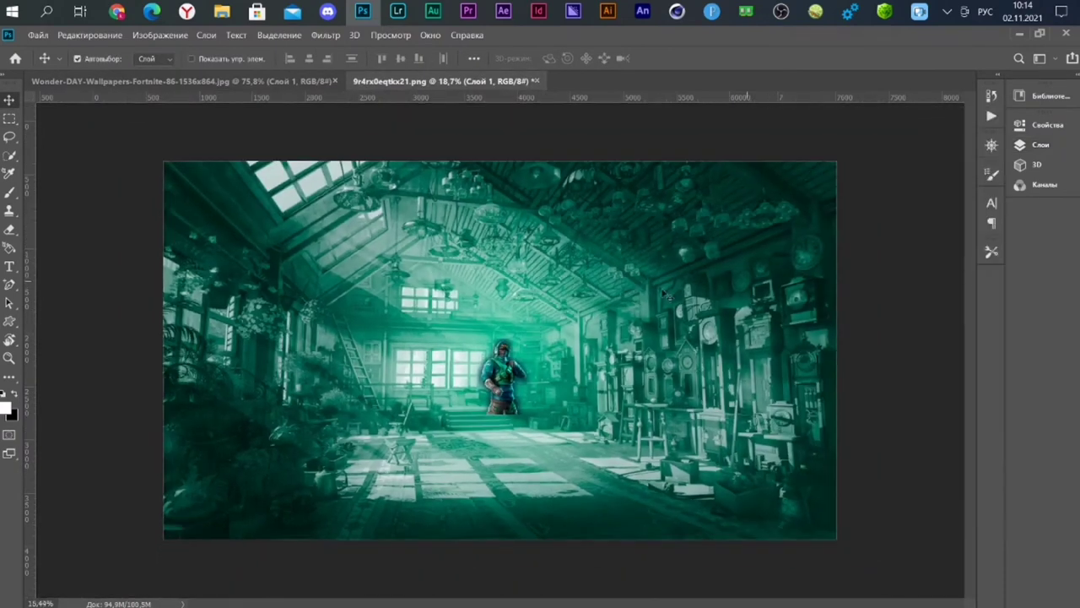
key(ctrl+t)
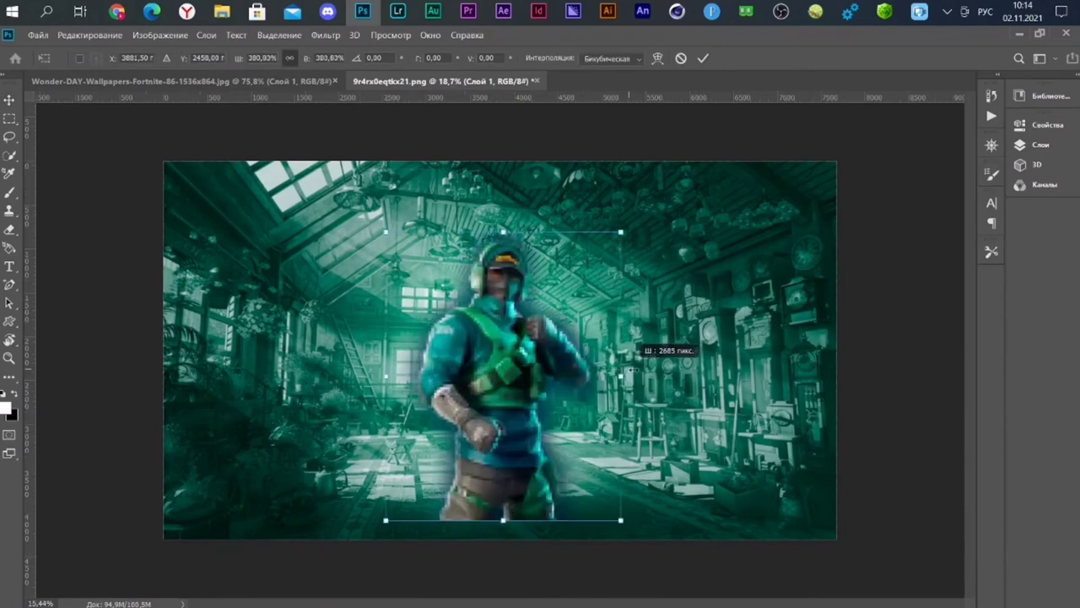
mouse_move(533, 375)
mouse_down()
mouse_move(649, 380)
mouse_move(574, 360)
mouse_up()
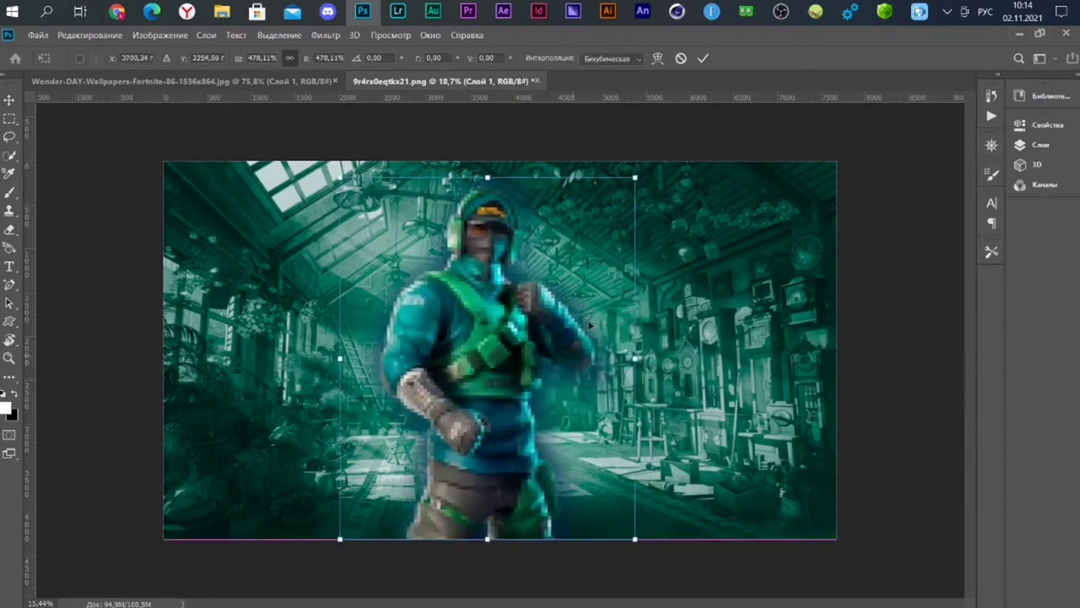
click(703, 59)
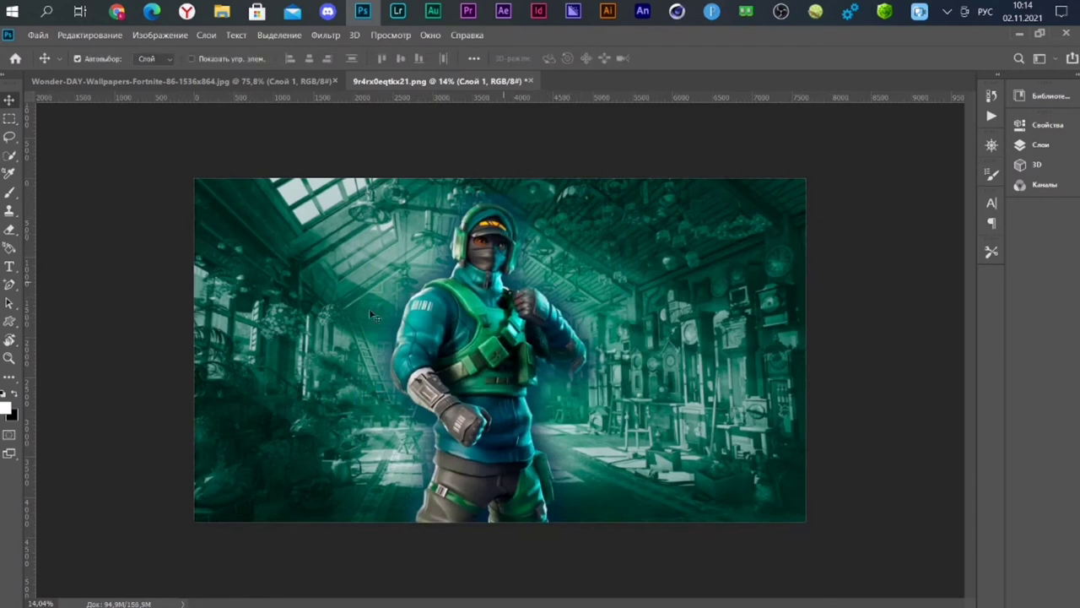
Enlarge the character a further 108% so he nearly fills the height
scroll(494, 301, up, 1)
scroll(521, 350, up, 1)
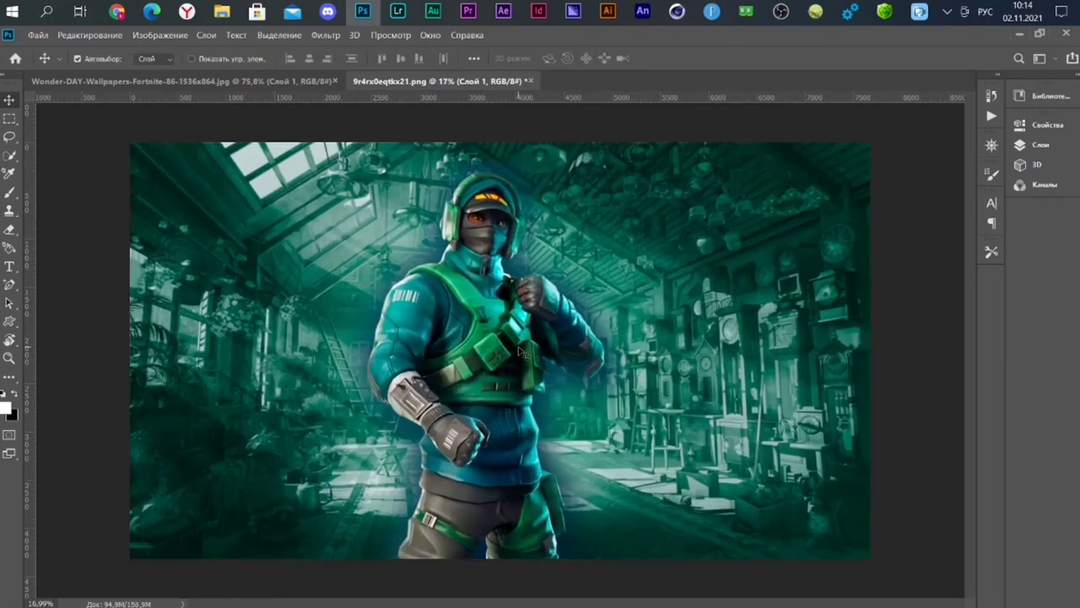
key(ctrl+t)
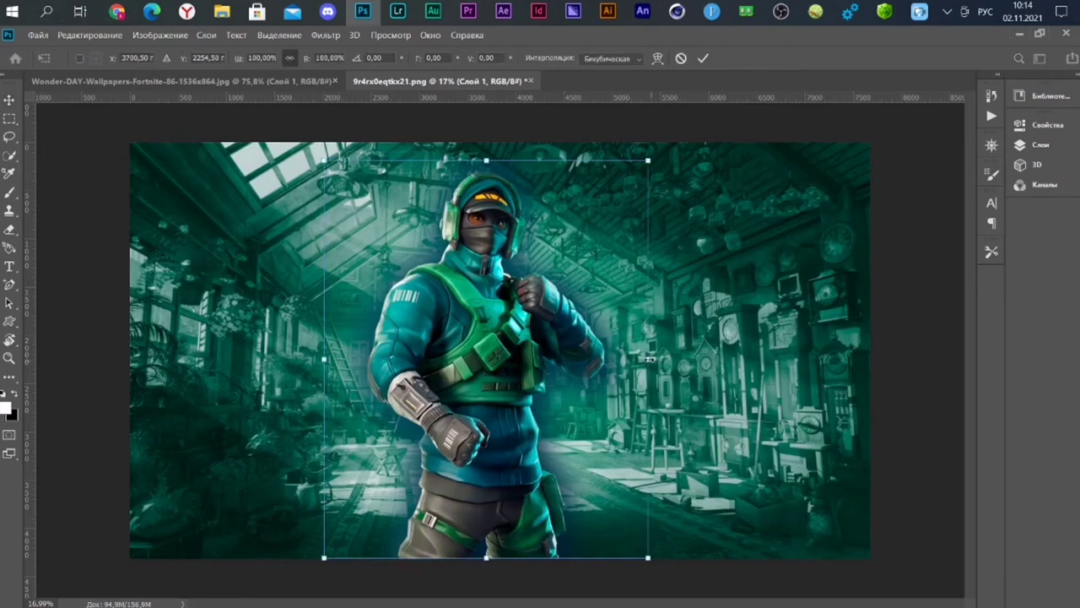
drag(650, 358, 644, 324)
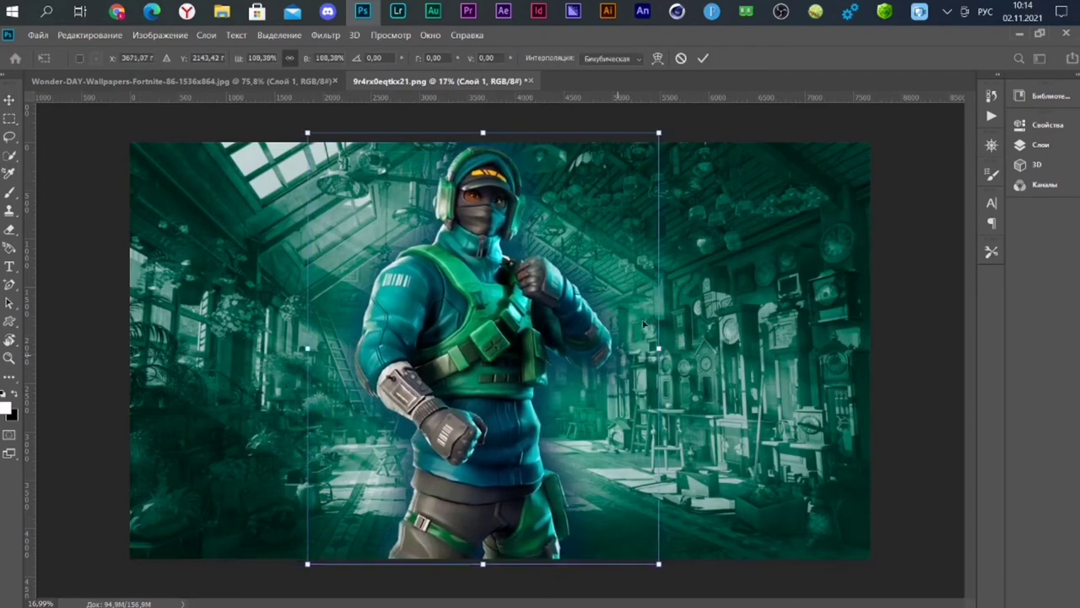
click(703, 59)
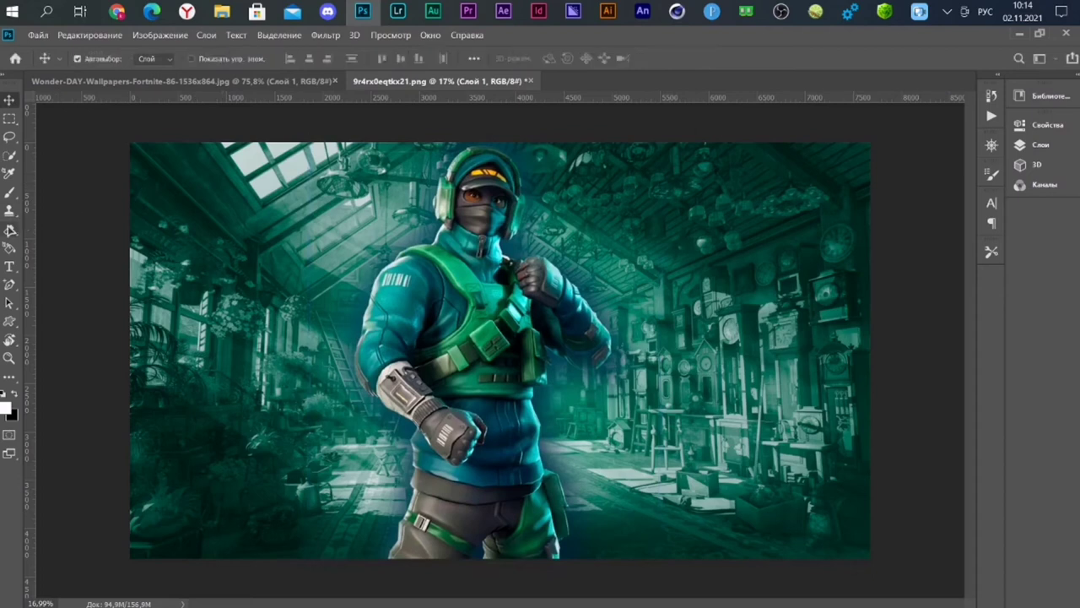
Enlarge the Eraser to 369 px and erase the dark halo right of the arm
key(e)
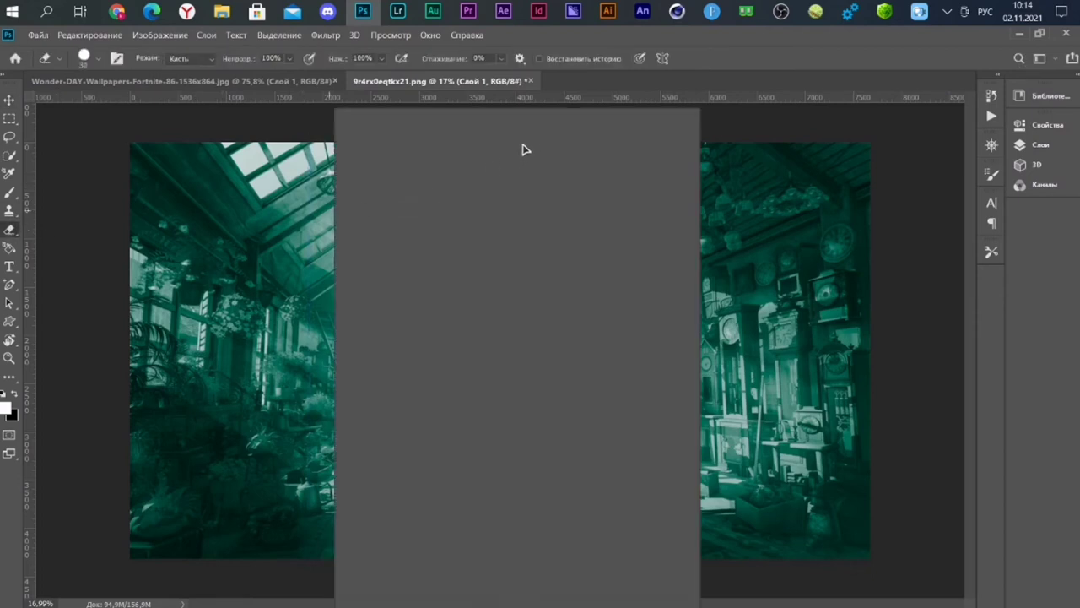
drag(464, 139, 473, 140)
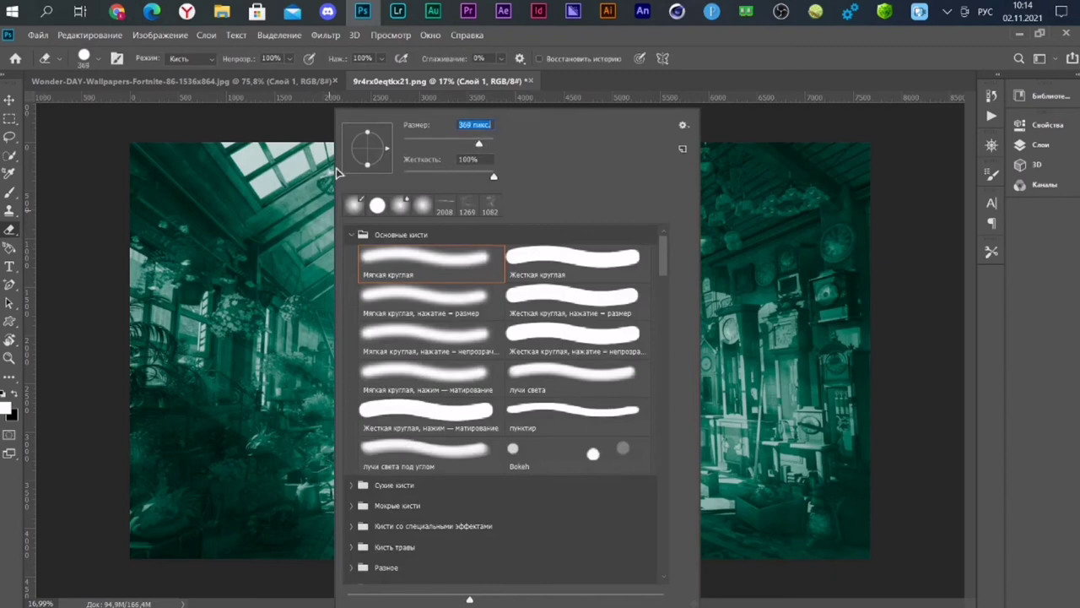
key(Return)
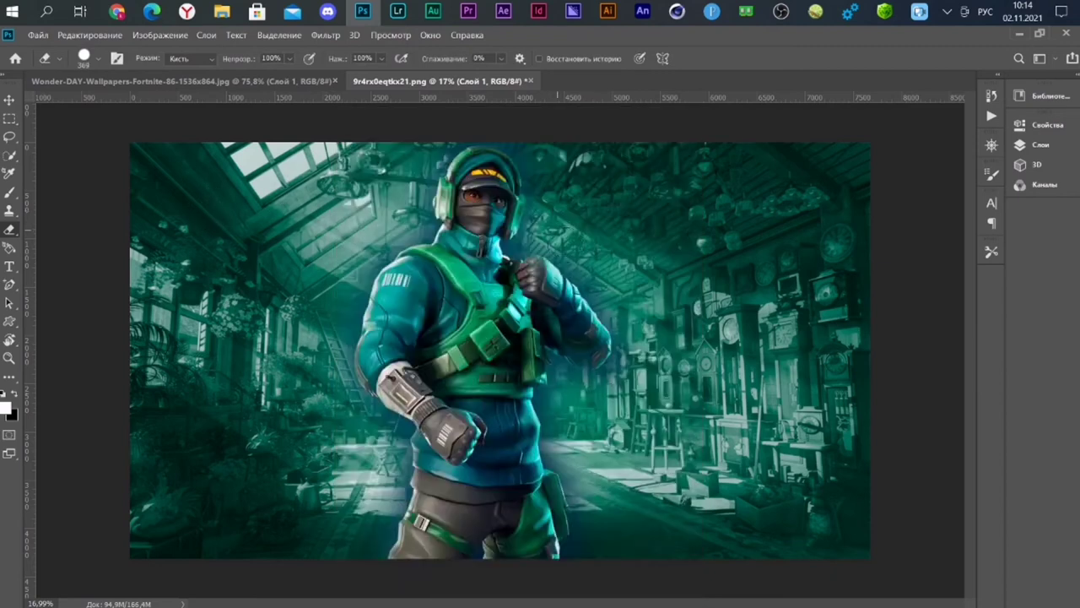
mouse_move(571, 261)
mouse_down()
mouse_move(616, 315)
mouse_move(627, 367)
mouse_move(593, 379)
mouse_move(557, 413)
mouse_move(595, 464)
mouse_up()
Lower the eraser hardness and softly erase the dark edges at the hip and shoulder
right_click(684, 355)
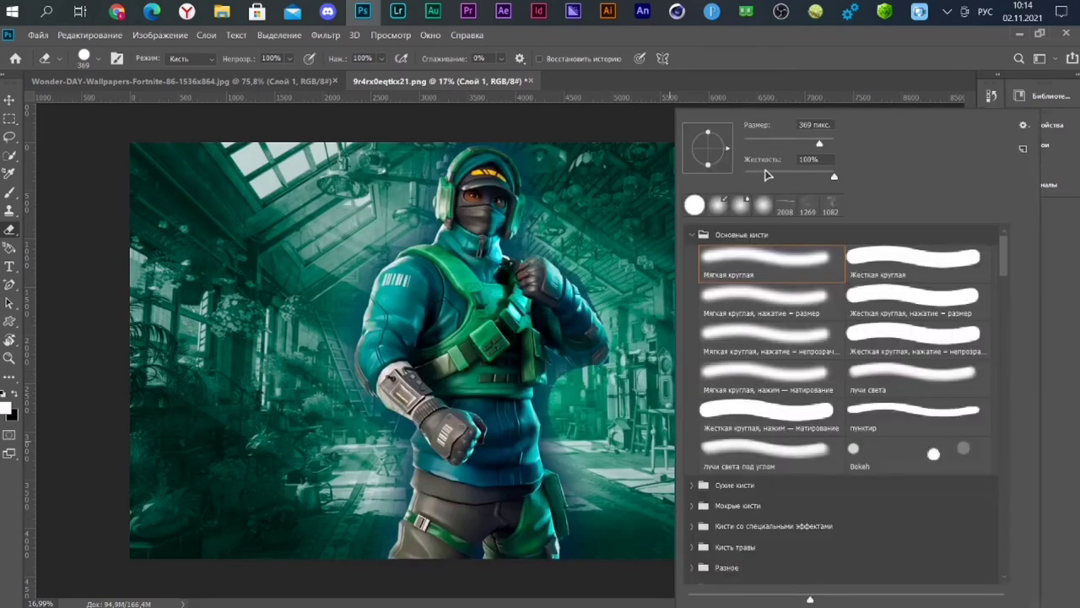
drag(767, 174, 735, 179)
key(Return)
mouse_move(591, 473)
mouse_down()
mouse_move(544, 402)
mouse_move(563, 373)
mouse_up()
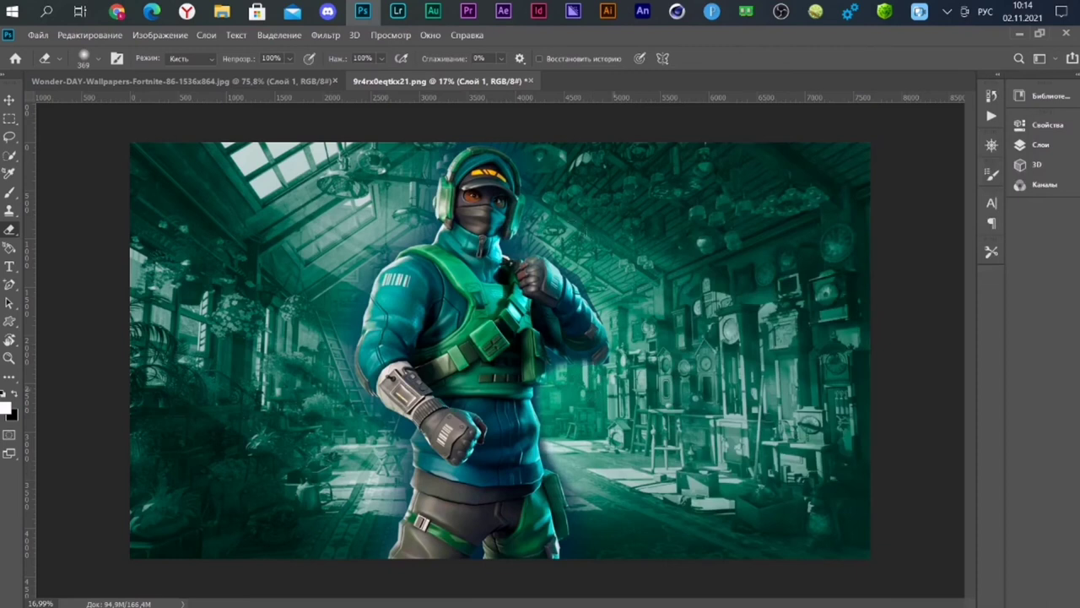
mouse_move(534, 217)
mouse_down()
mouse_move(574, 263)
mouse_move(596, 319)
mouse_up()
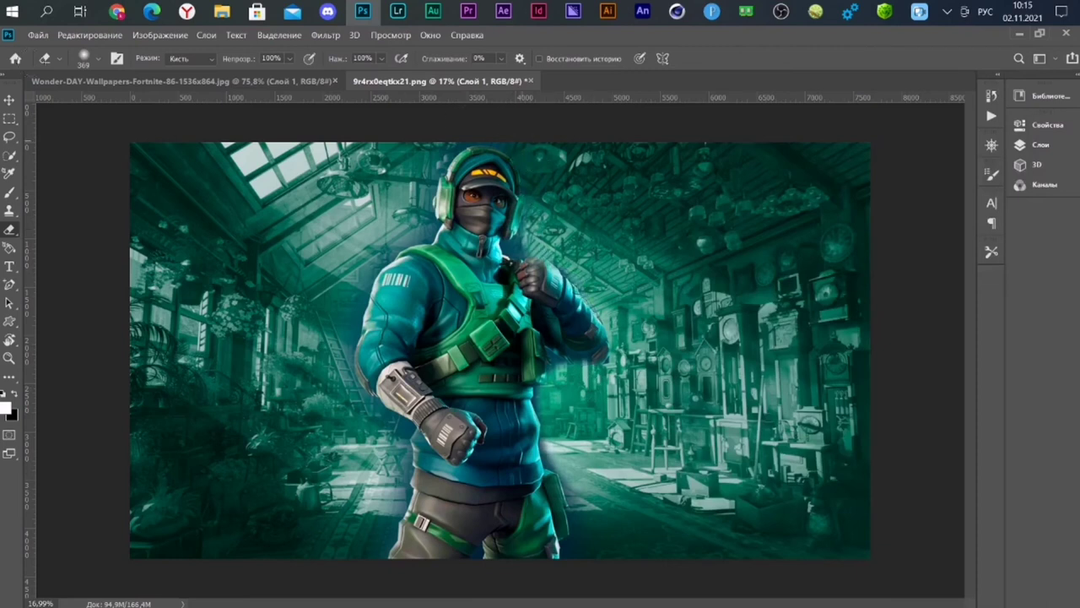
click(11, 97)
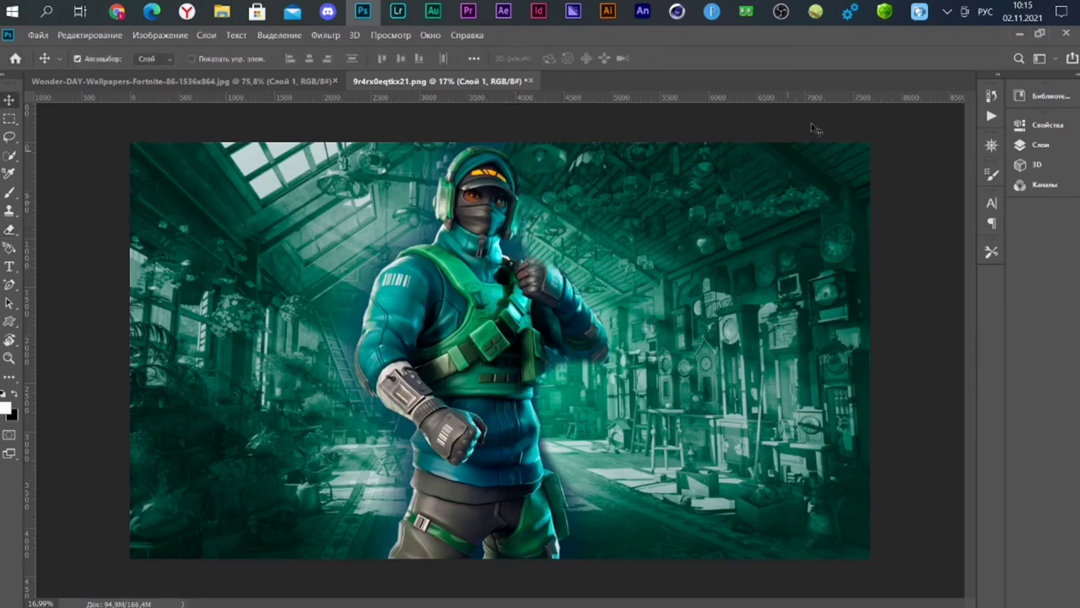